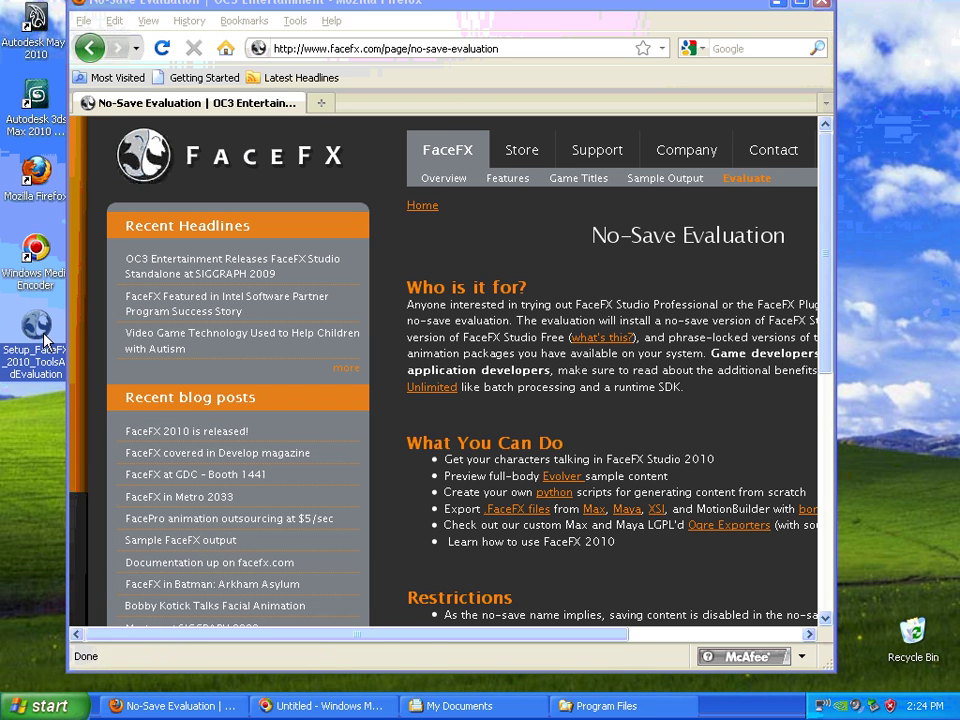
Run the FaceFX 2010 setup, accept the licence agreement and keep the default install location.
double_click(47, 344)
click(537, 375)
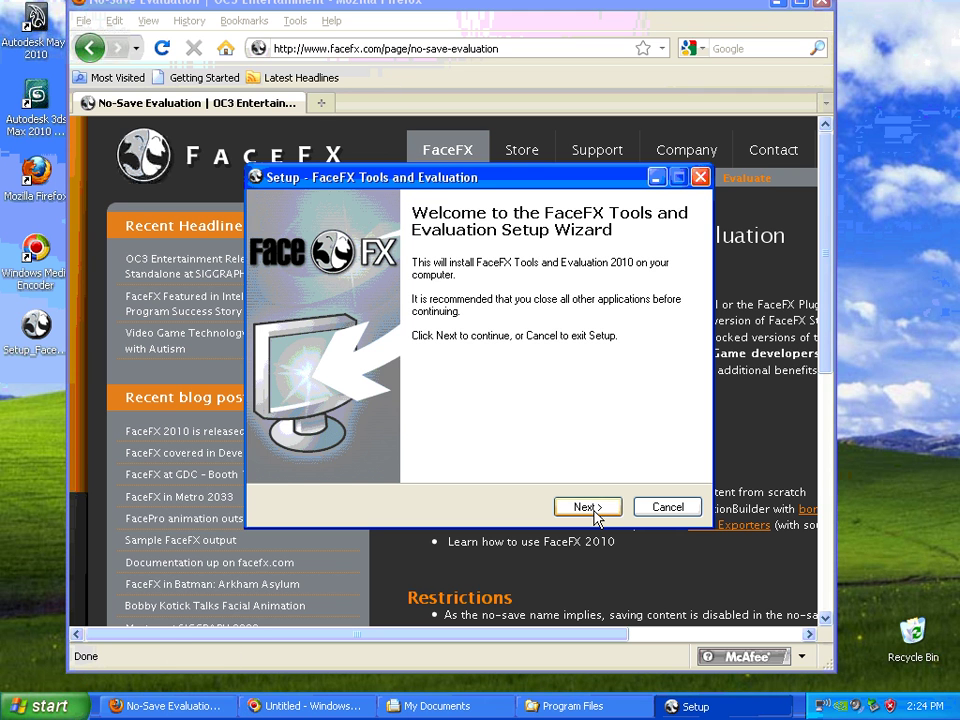
click(598, 510)
click(381, 451)
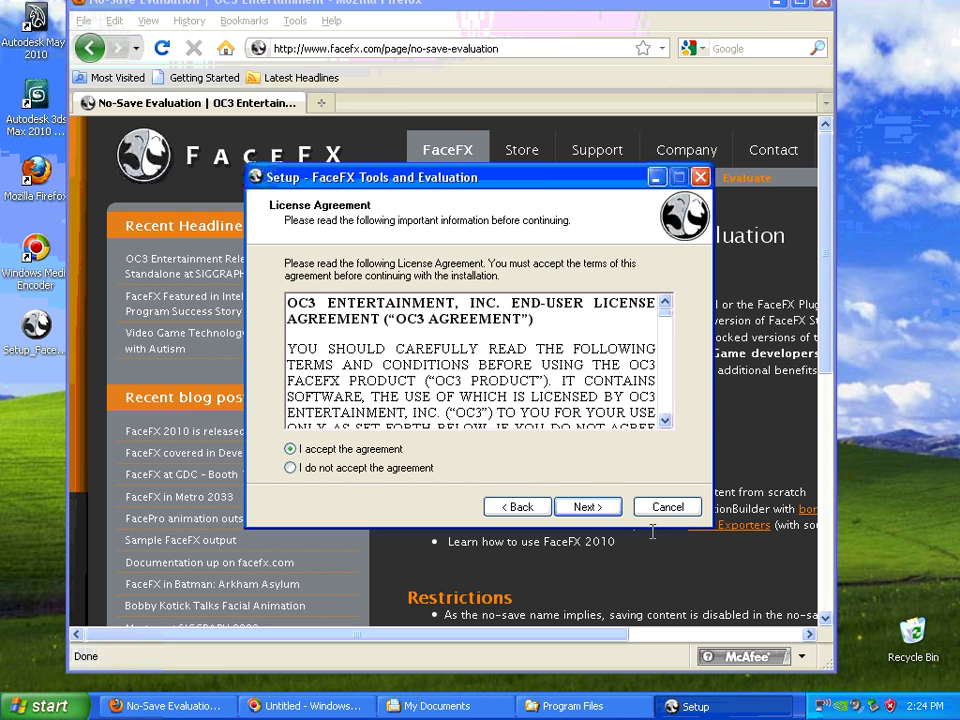
click(608, 514)
click(609, 514)
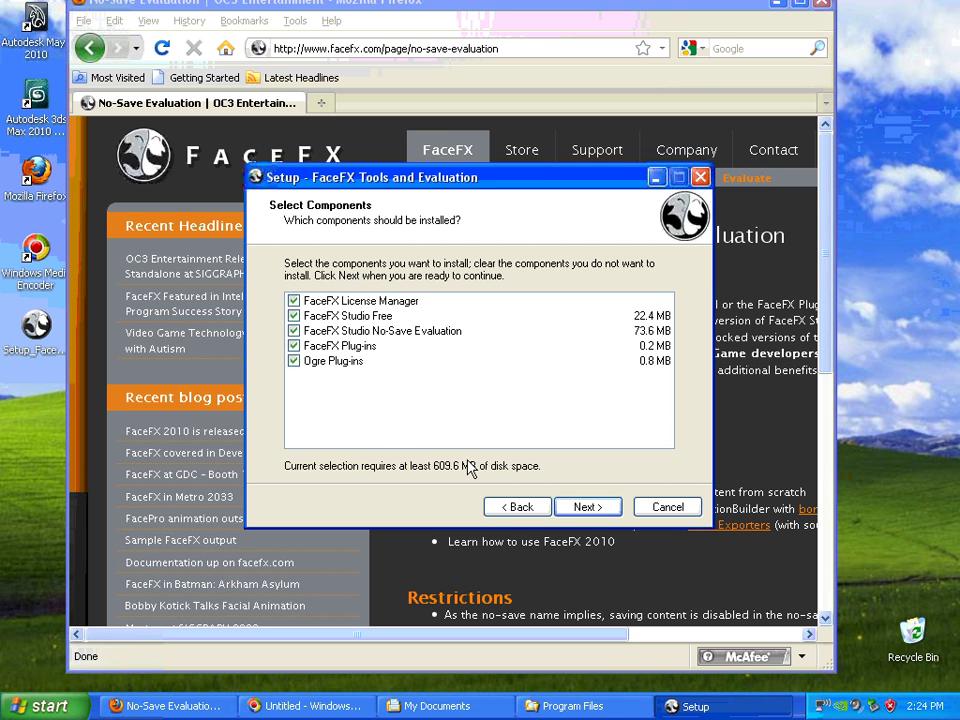
Install all components with the default Start menu folder, Maya 2010 and XSI 7 plug-ins.
click(593, 511)
click(595, 510)
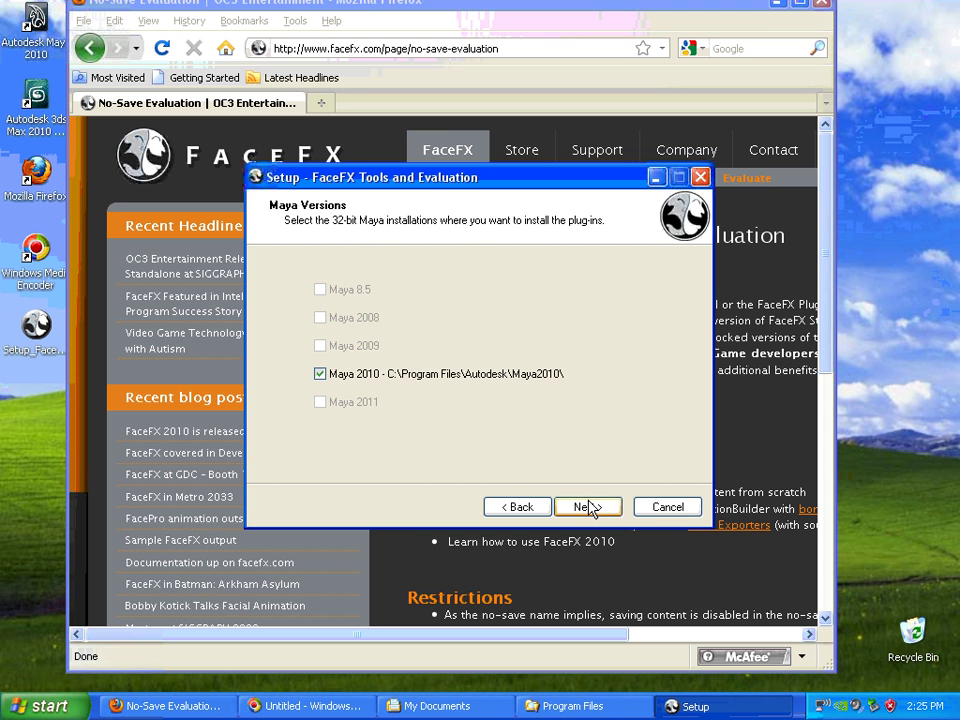
click(590, 508)
click(590, 508)
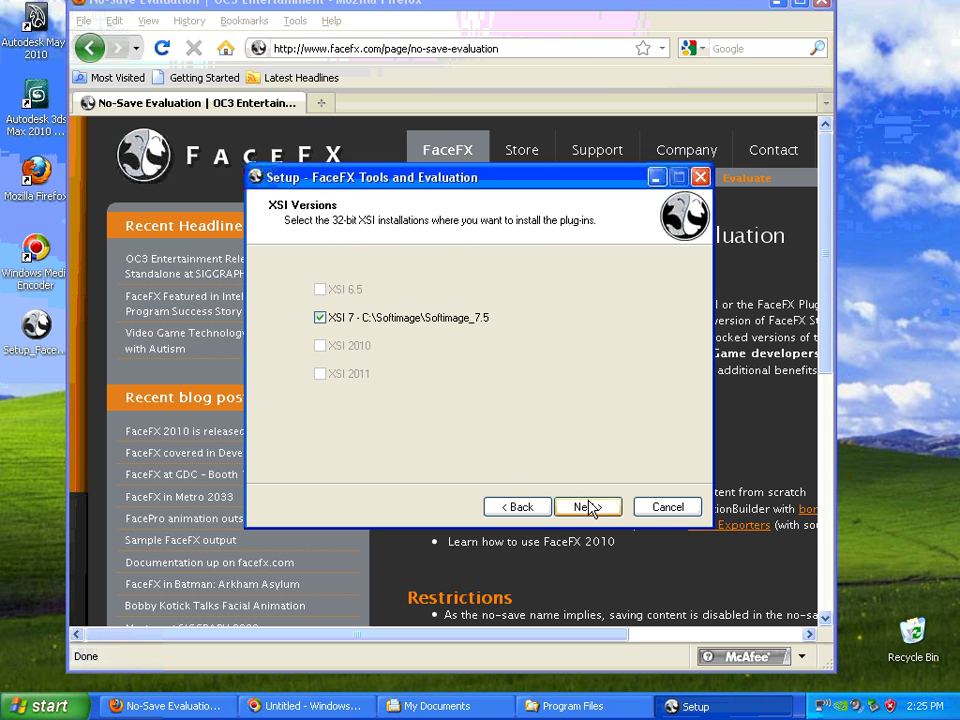
click(590, 508)
click(590, 508)
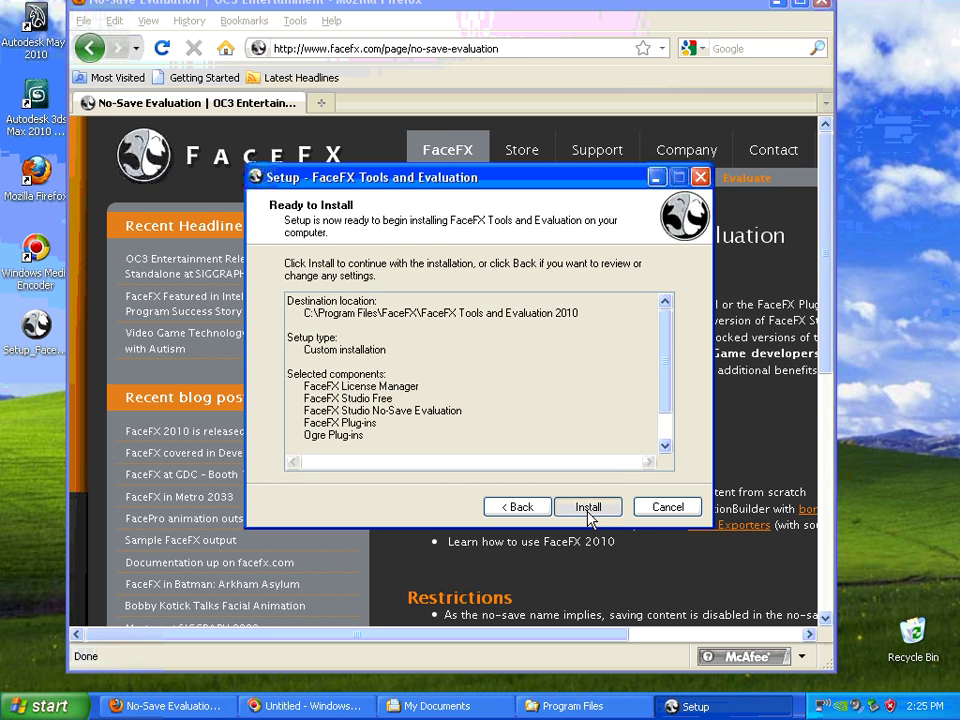
click(590, 508)
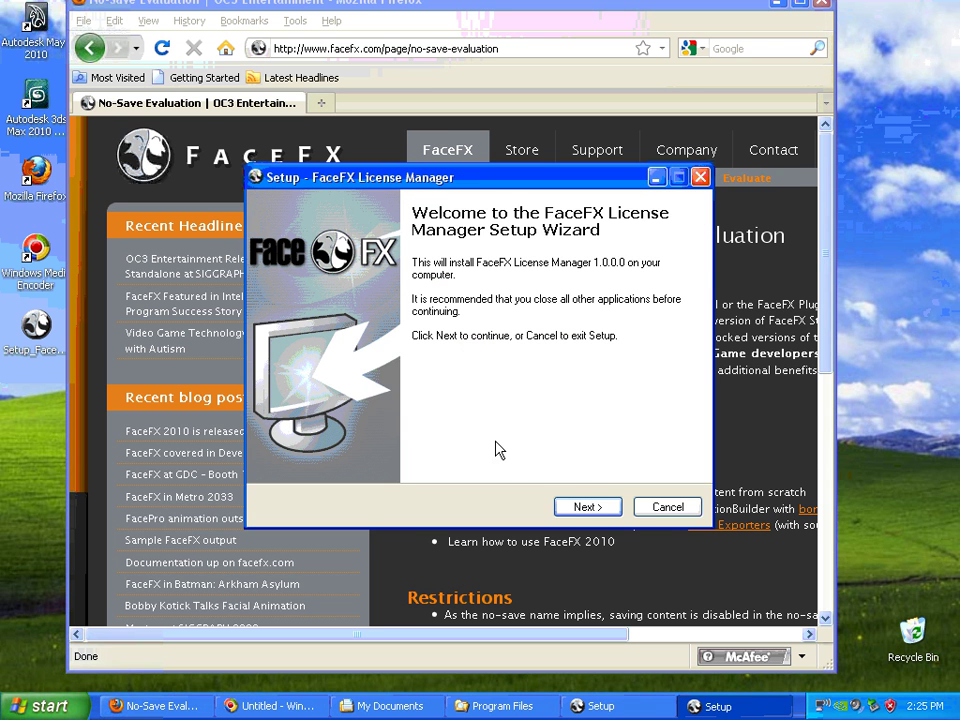
Install the License Manager to its default folder and finish with Visual Studio and OpenAL extras unticked.
click(587, 508)
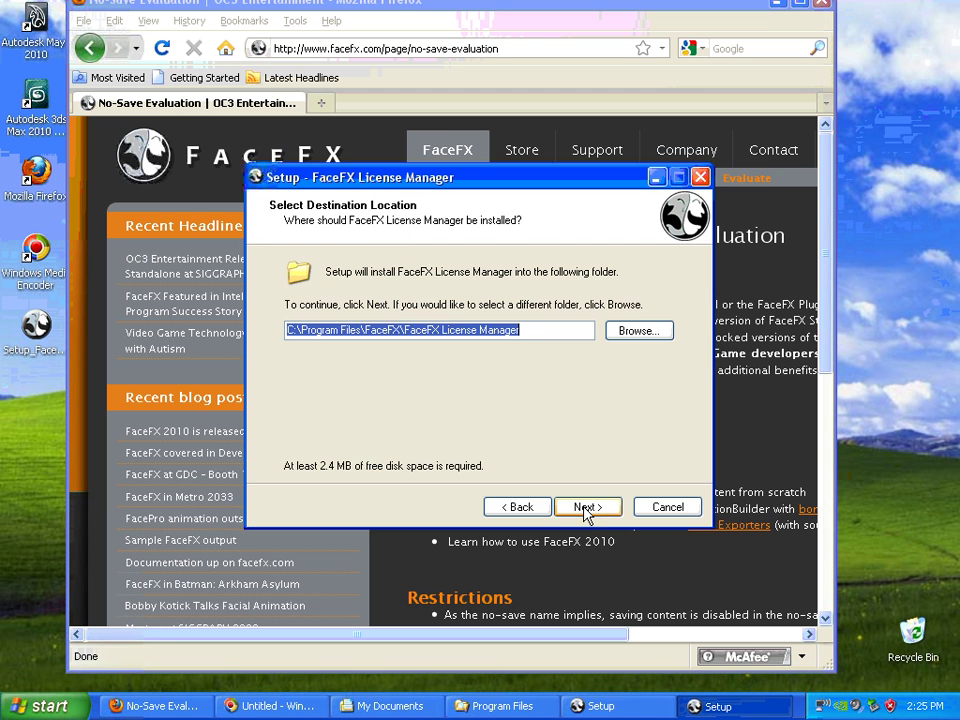
click(589, 508)
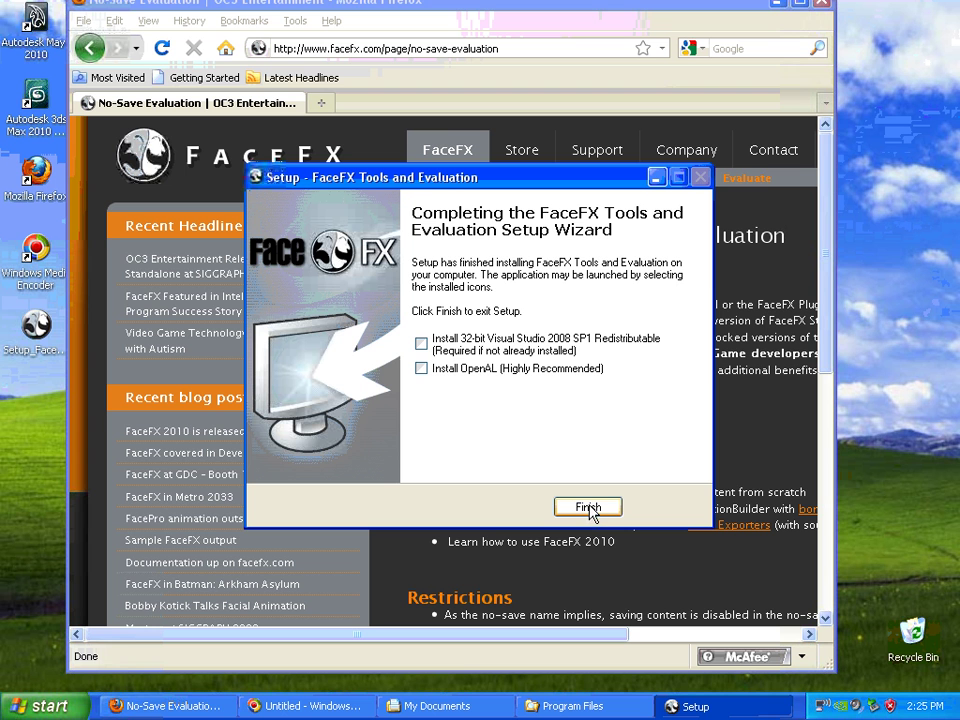
click(436, 345)
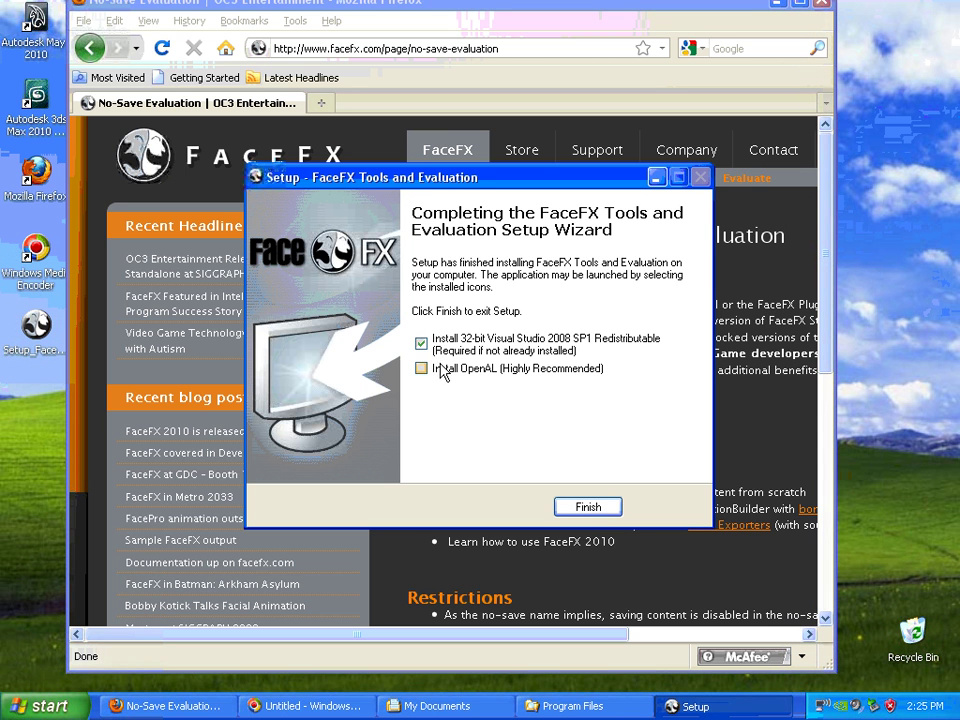
click(442, 370)
click(446, 369)
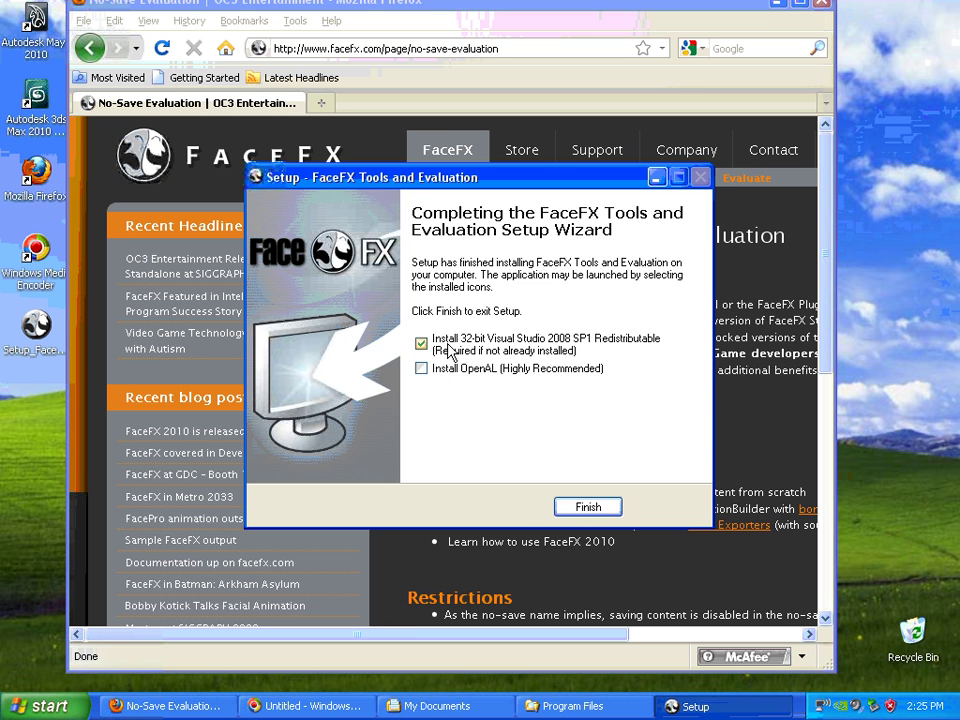
click(598, 509)
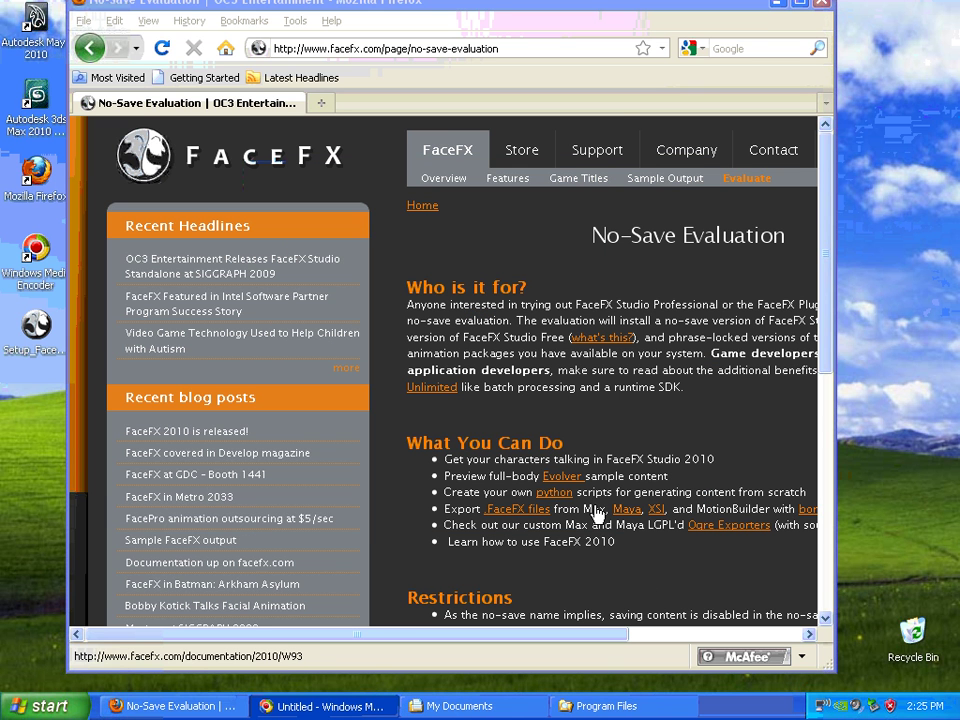
Launch FaceFX Studio No-Save Evaluation from FaceFX Tools and Evaluation 2010 and dismiss the setup notice.
click(40, 706)
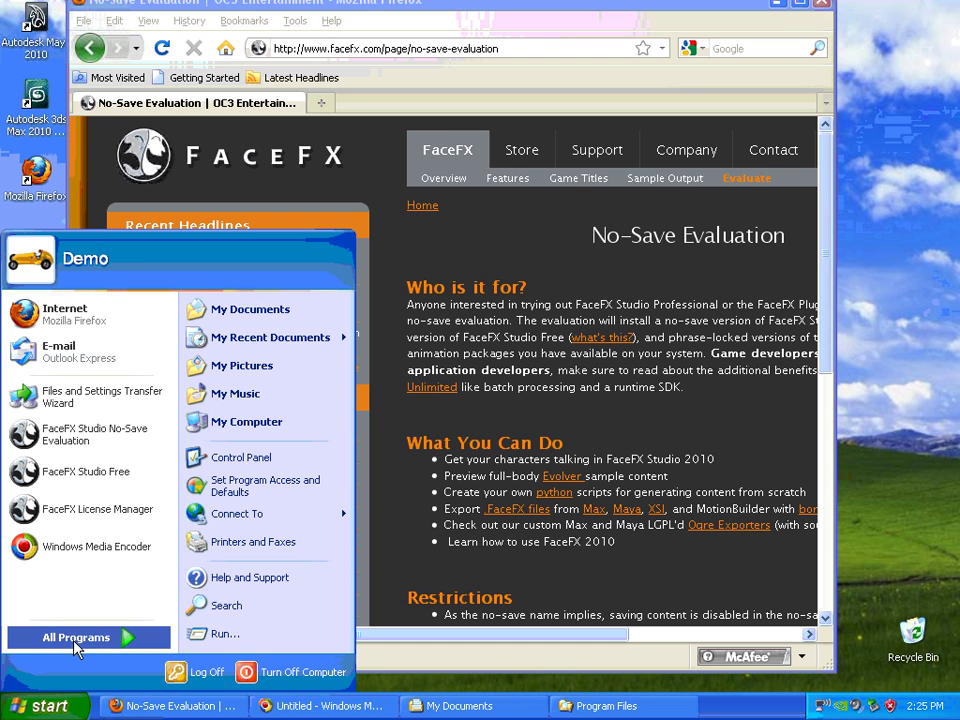
mouse_move(73, 642)
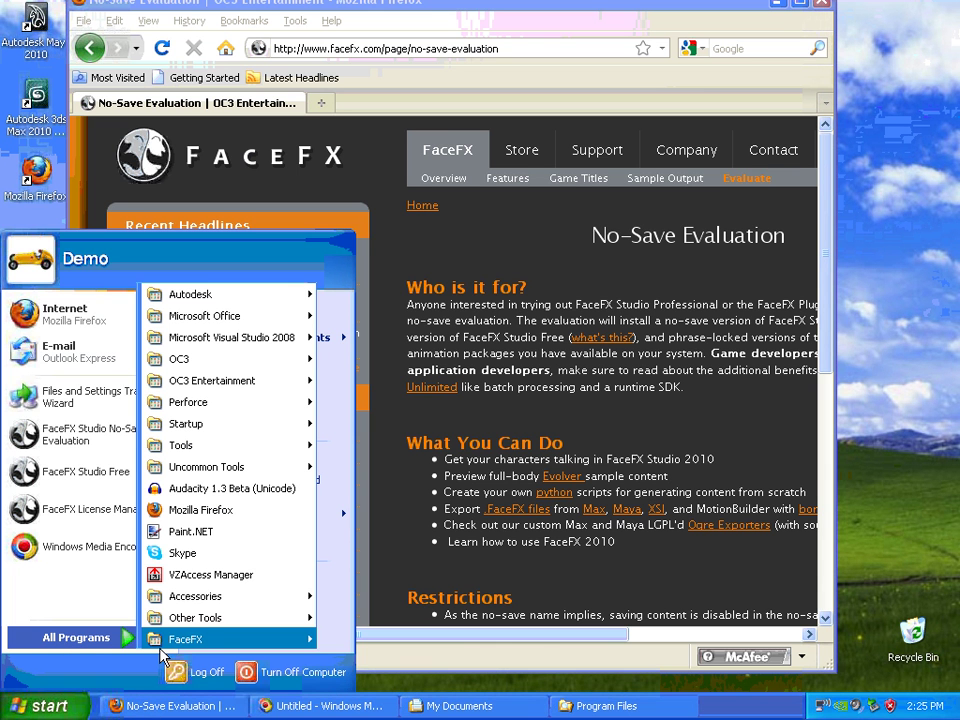
mouse_move(177, 649)
mouse_move(420, 661)
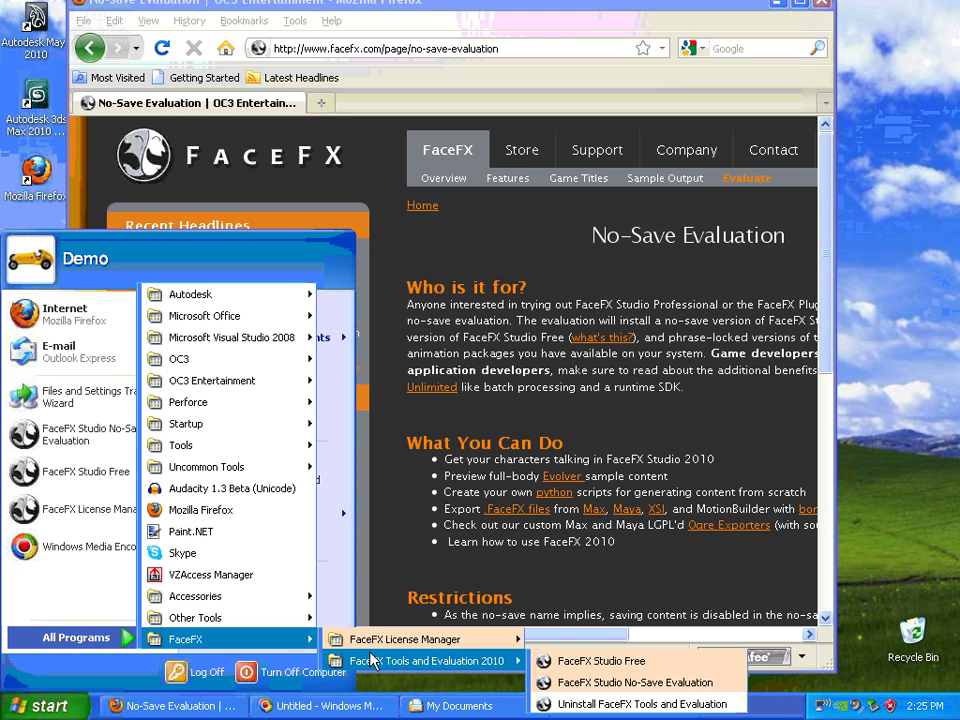
click(600, 684)
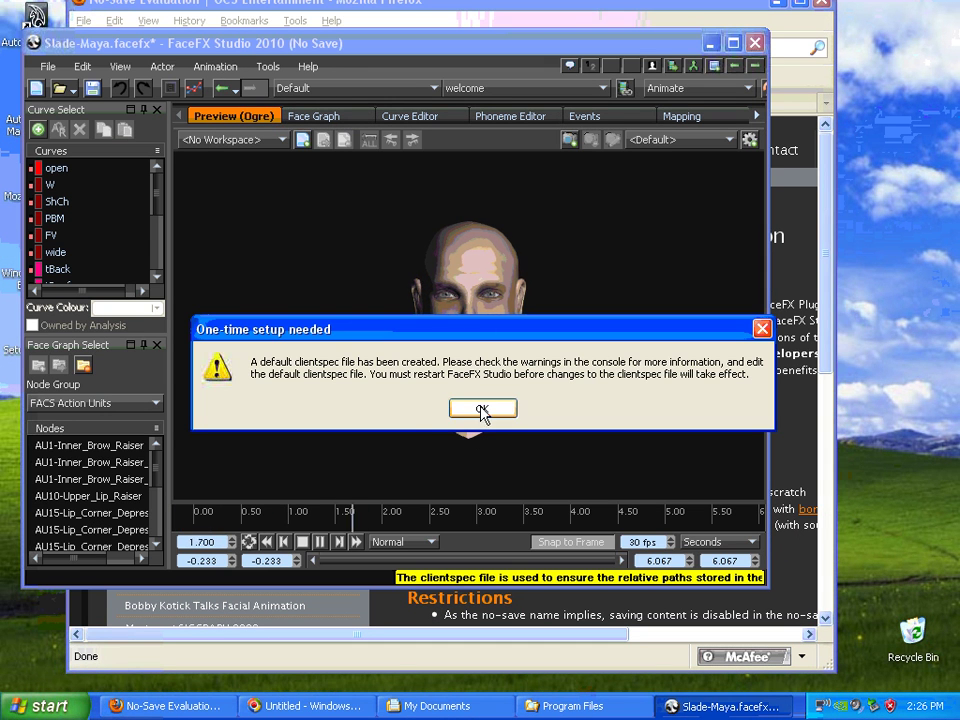
click(482, 410)
Stop the Slade-Maya preview playback, then exit Studio without saving changes.
click(304, 541)
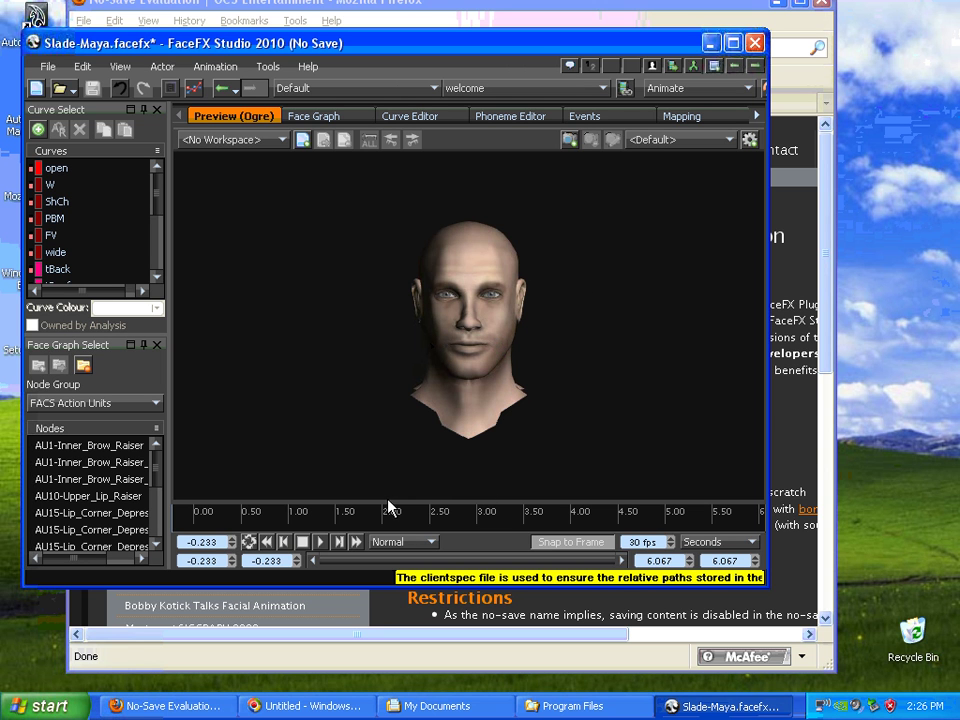
click(754, 42)
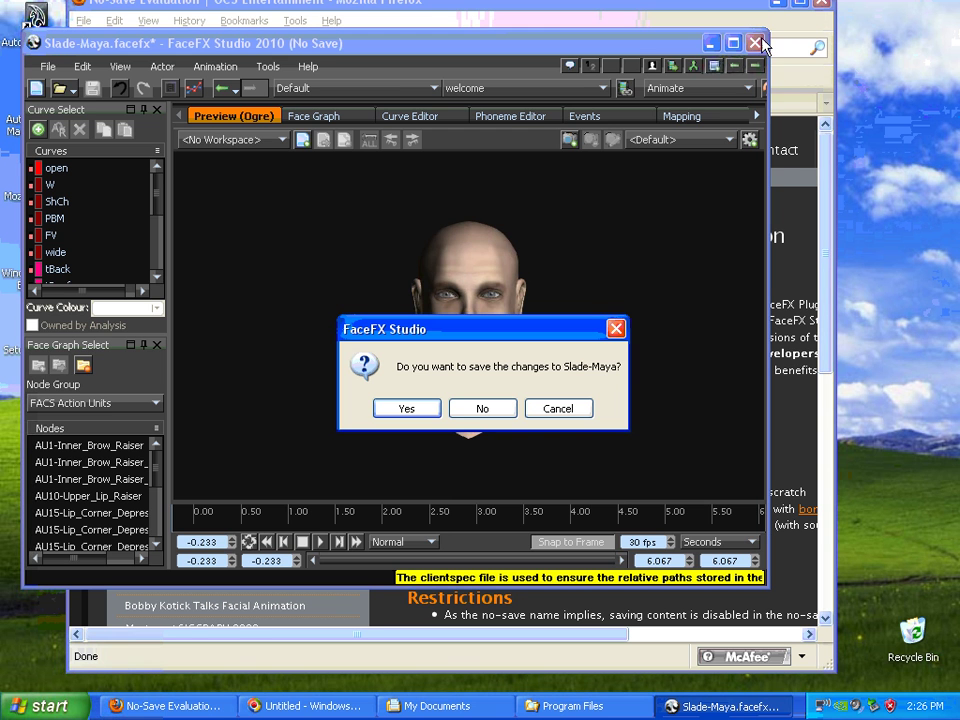
click(482, 408)
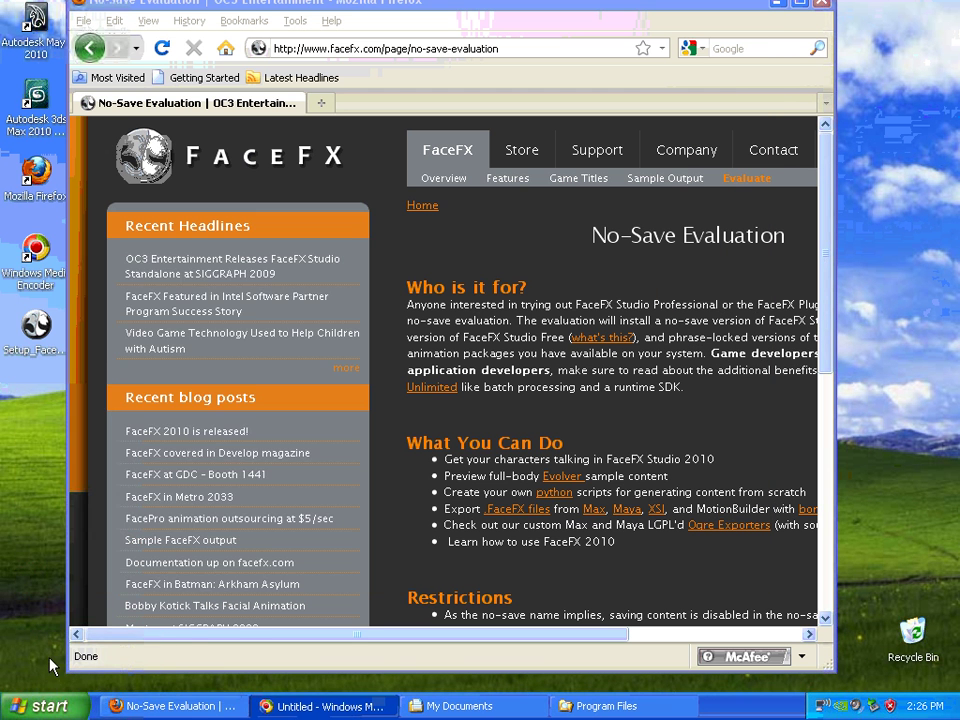
Launch FaceFX Studio Free Edition from the Start menu and shift its window aside.
click(40, 706)
click(60, 643)
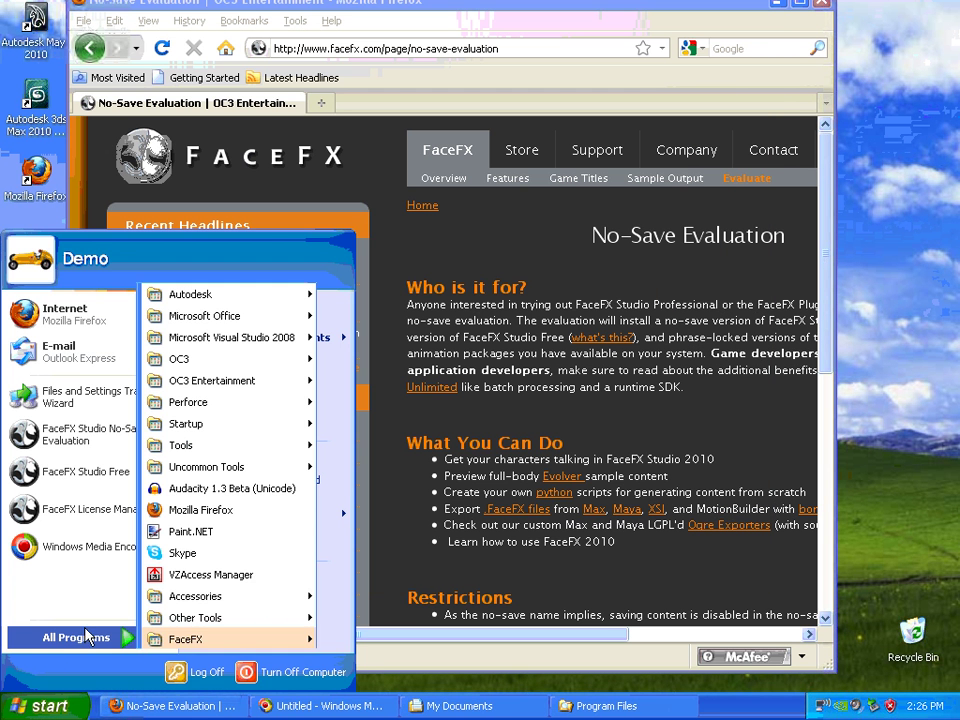
mouse_move(235, 639)
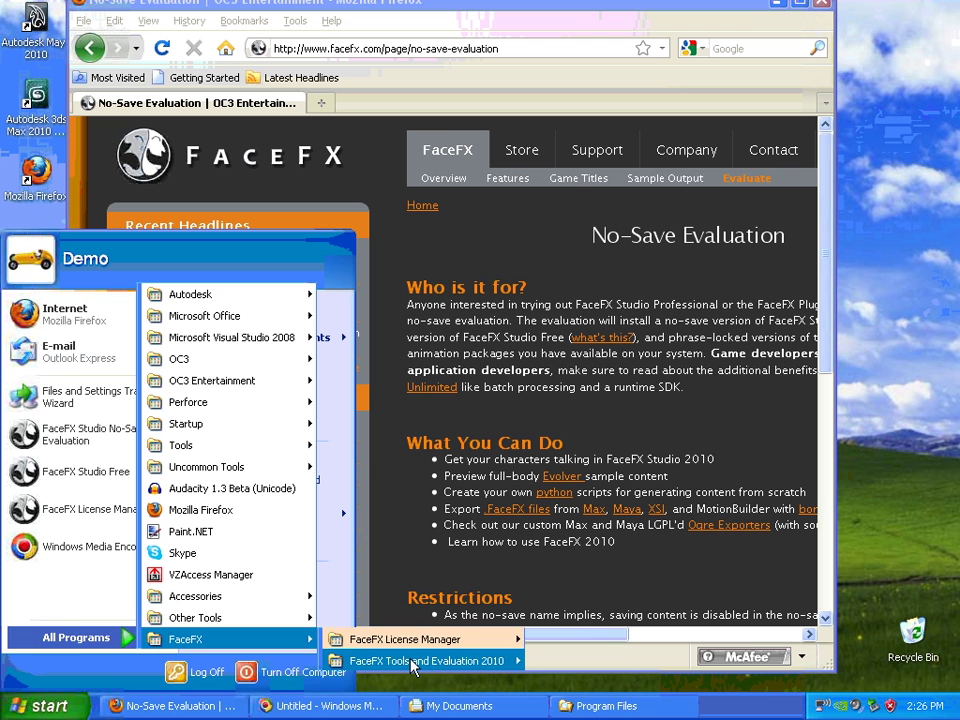
mouse_move(470, 661)
click(593, 680)
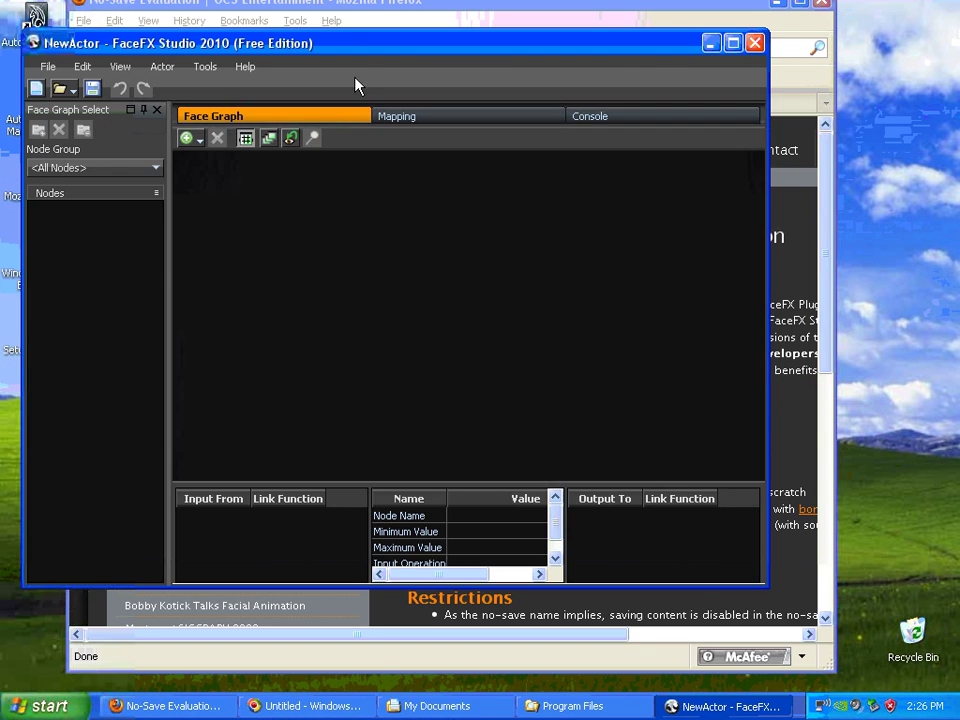
drag(349, 47, 414, 49)
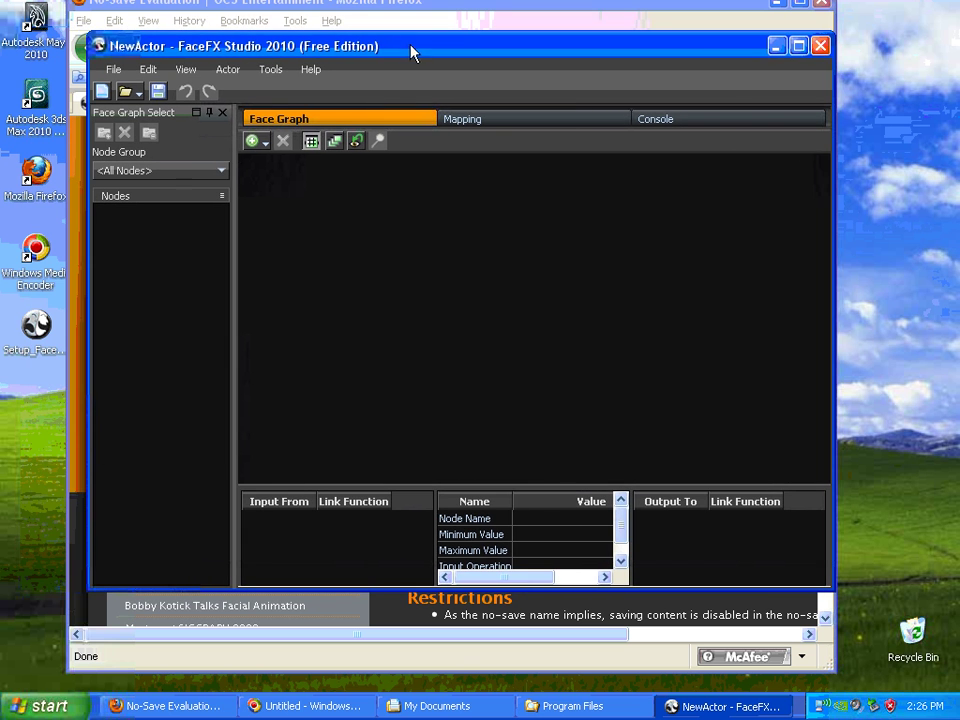
View the Mapping and Console tabs, then return to the empty Face Graph.
click(316, 309)
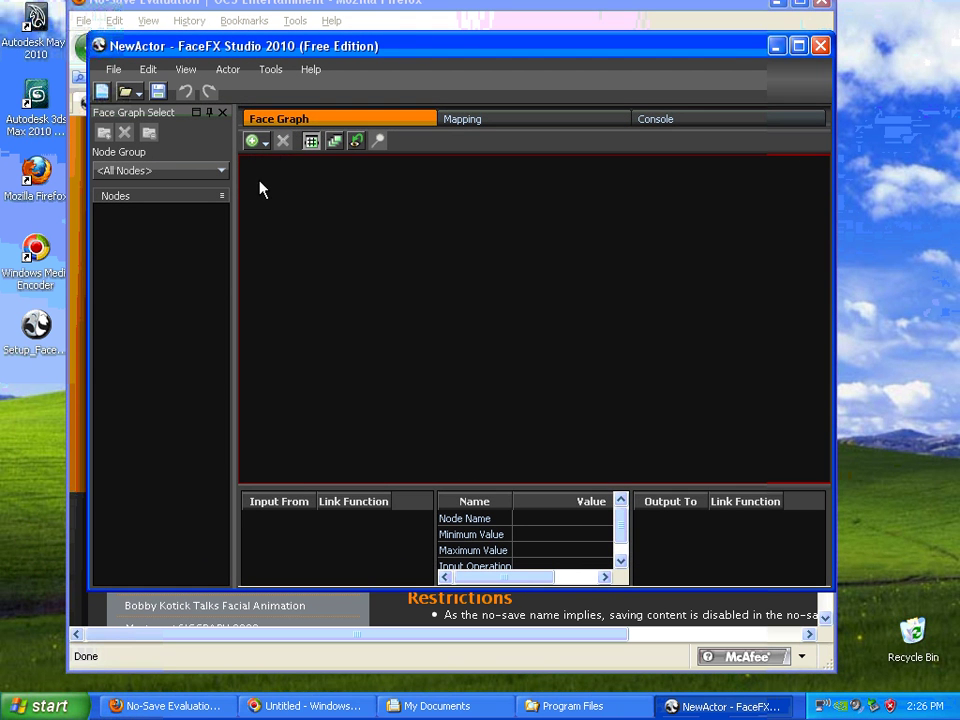
click(466, 121)
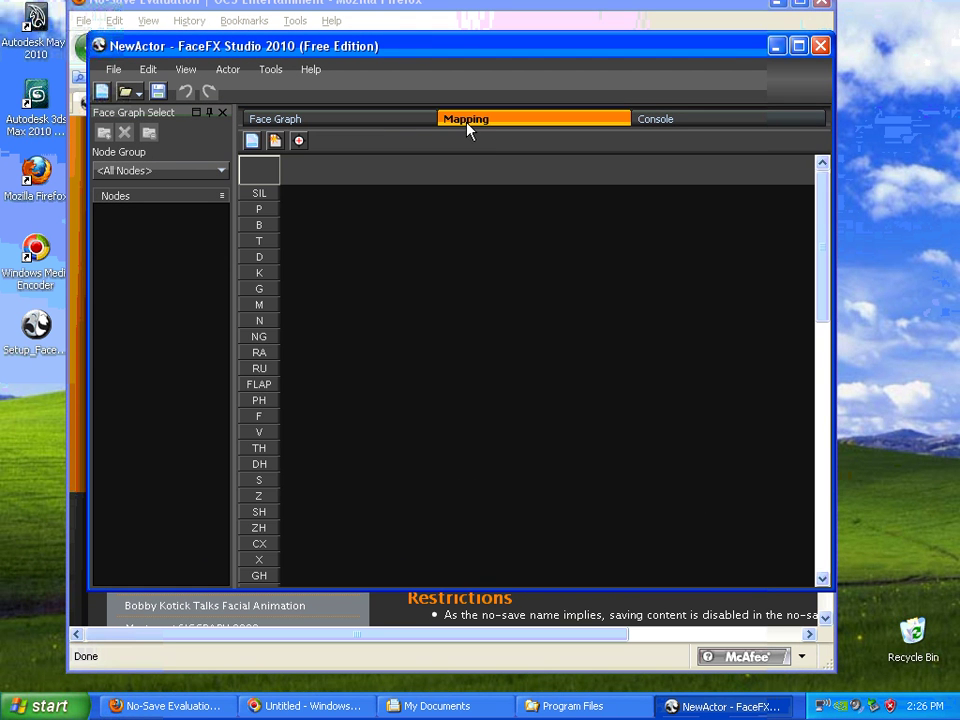
click(660, 119)
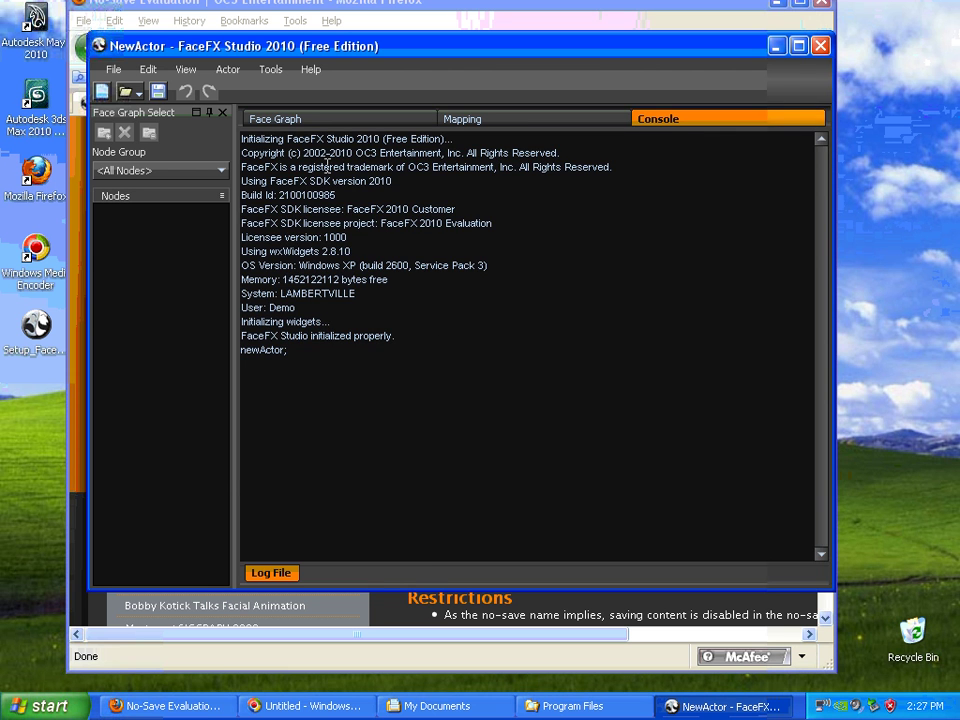
click(306, 120)
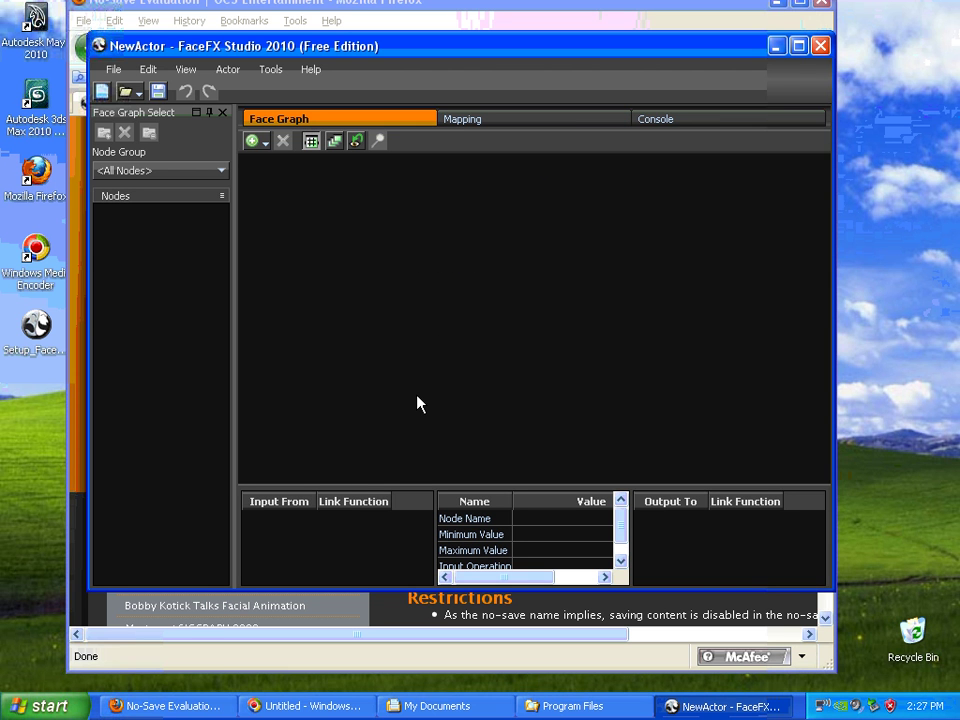
click(38, 705)
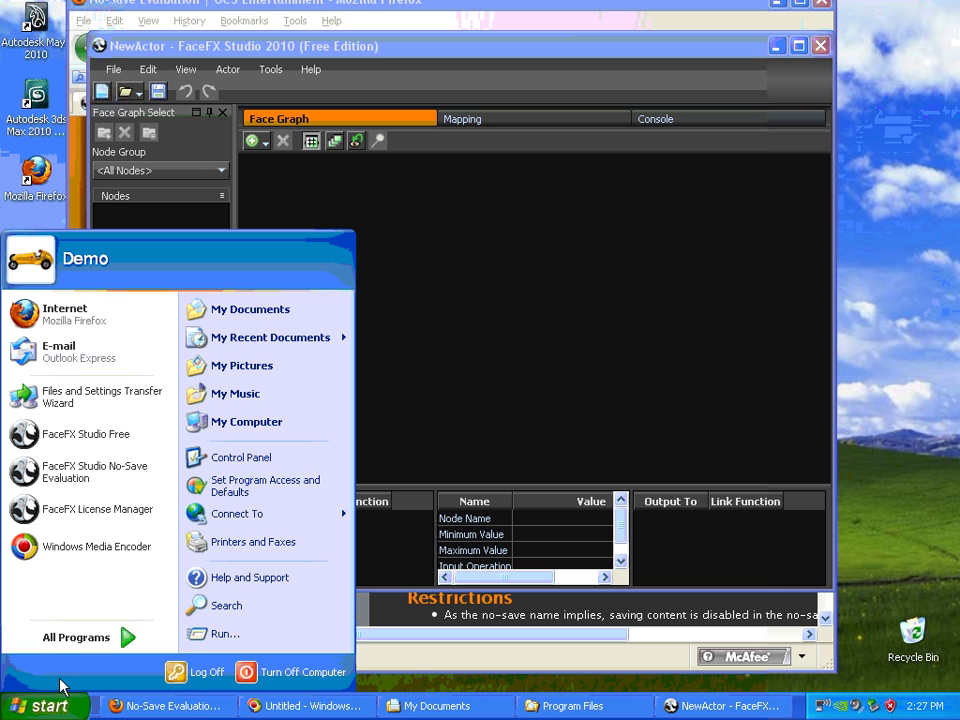
Launch the FaceFX License Manager from the FaceFX programs folder.
mouse_move(70, 650)
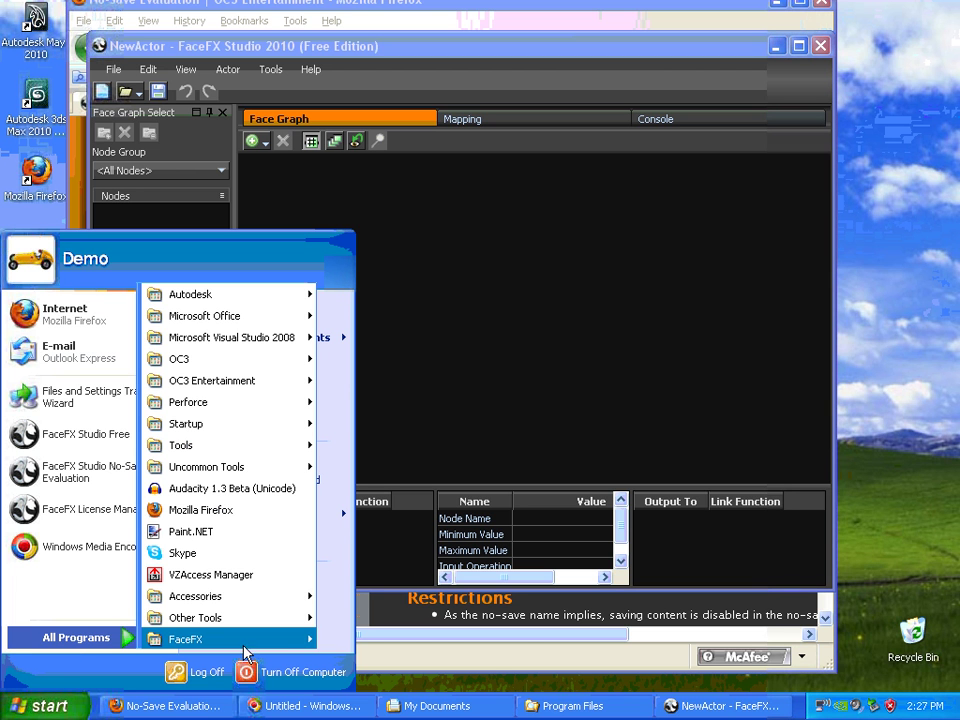
mouse_move(260, 639)
mouse_move(405, 643)
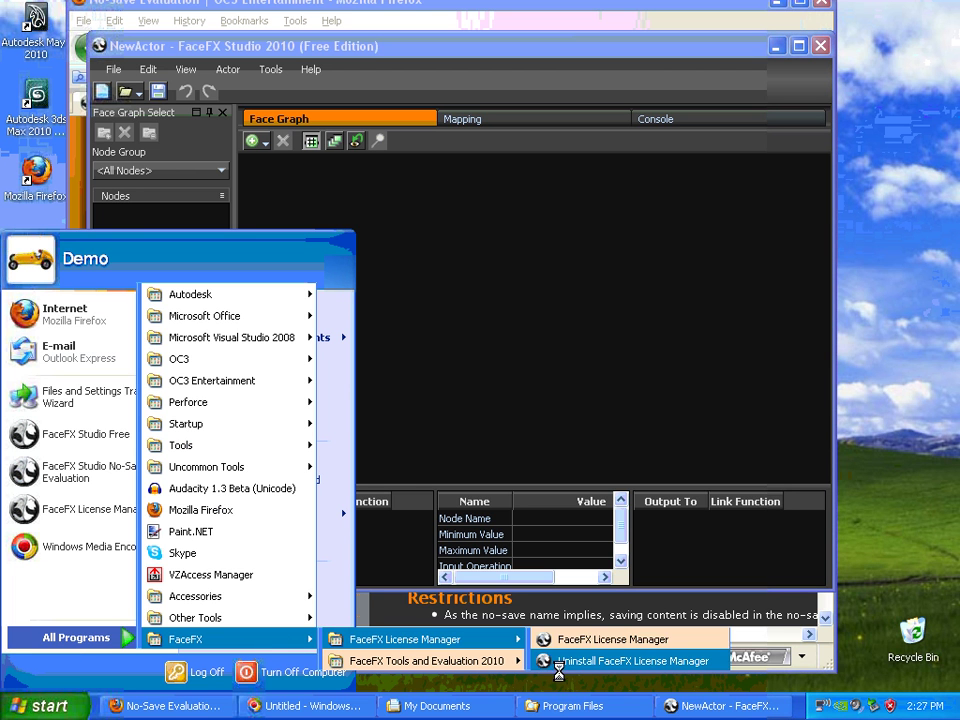
click(550, 639)
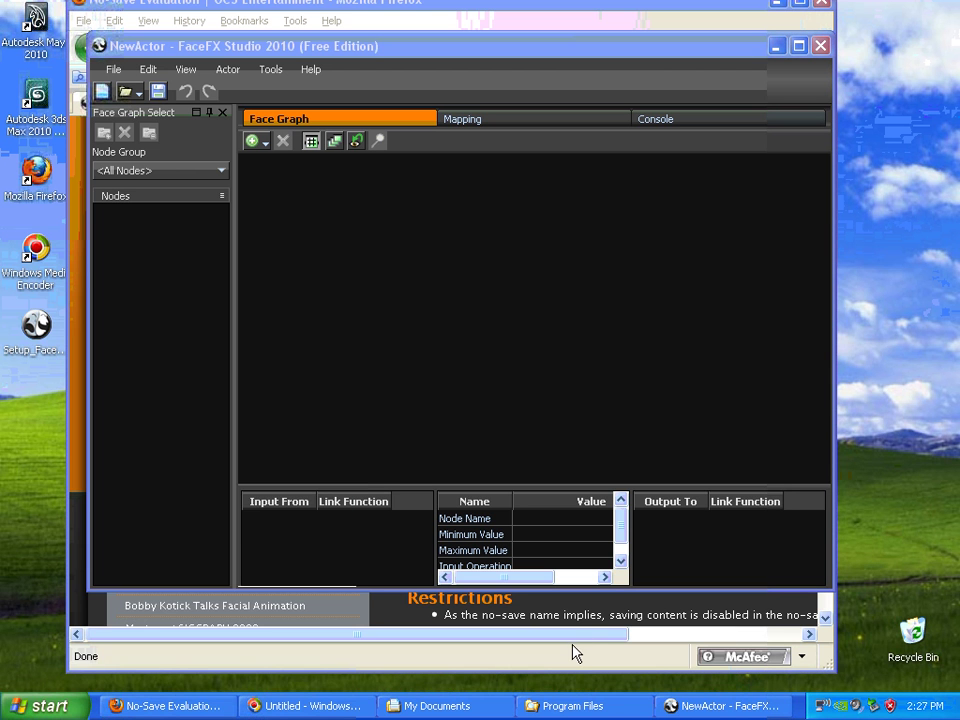
Bring the No-Save Evaluation page forward in Firefox and scroll through it.
click(527, 667)
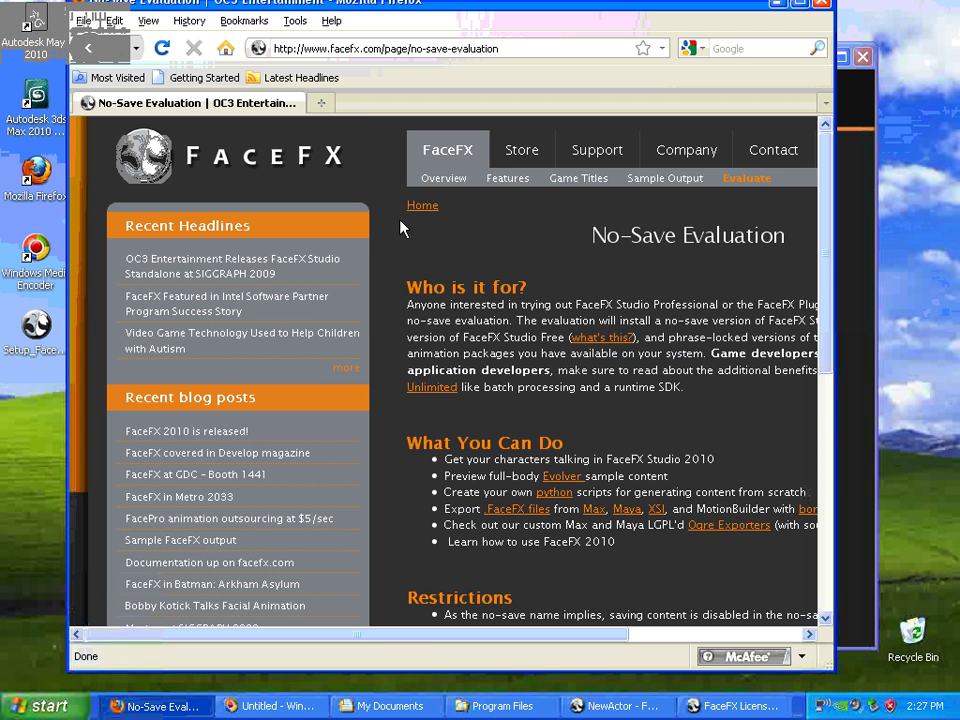
scroll(607, 540, down, 8)
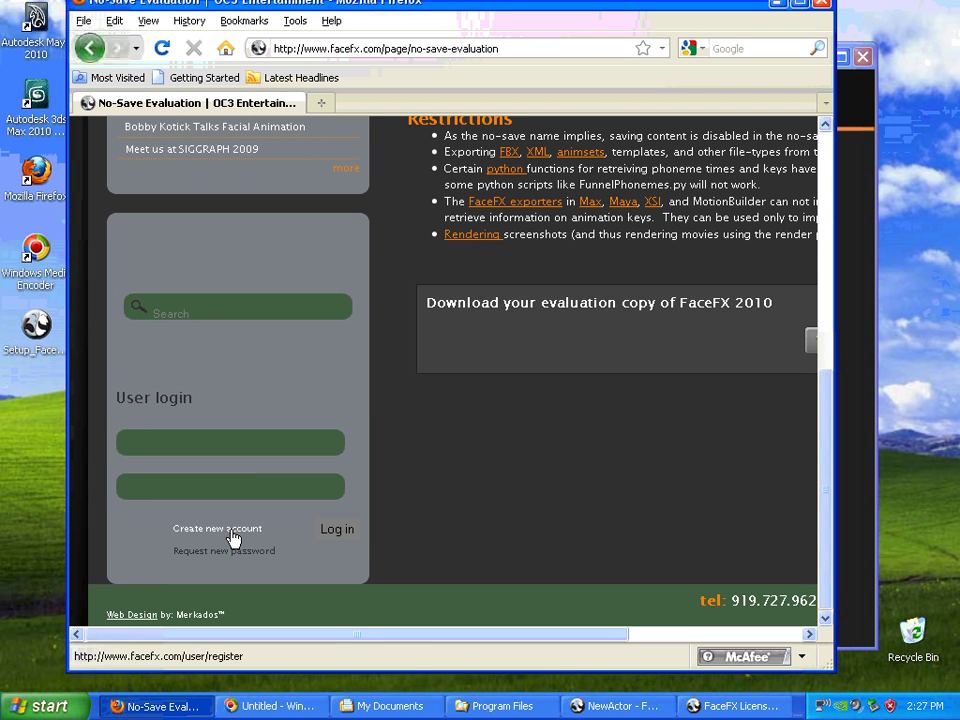
scroll(539, 462, up, 4)
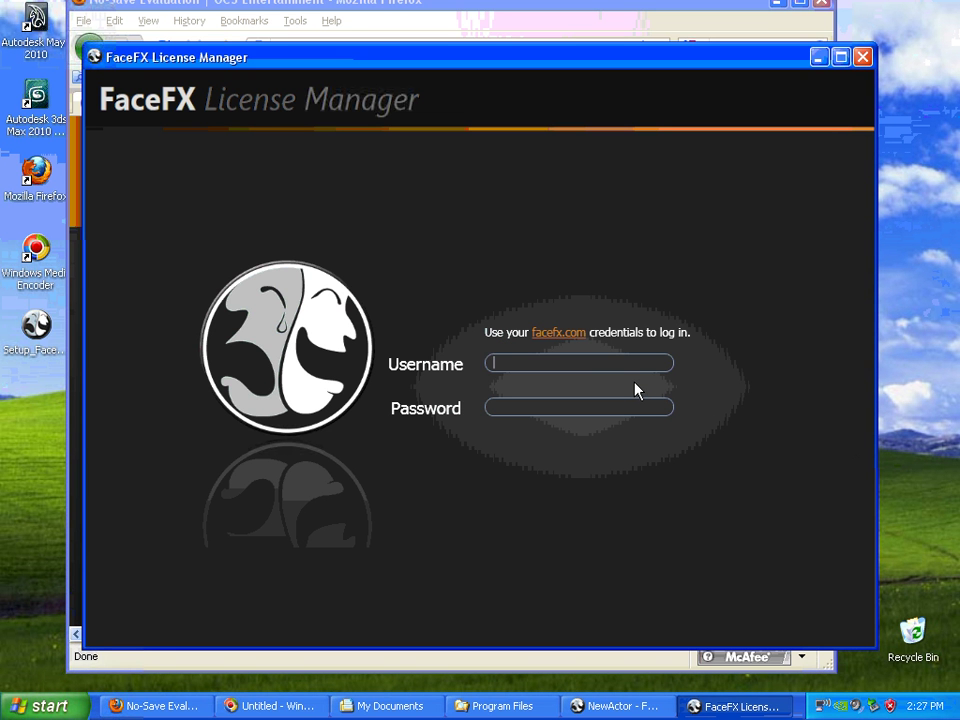
Log in to the License Manager with the facefx.com username and password.
text(doug)
key(Tab)
text(*********)
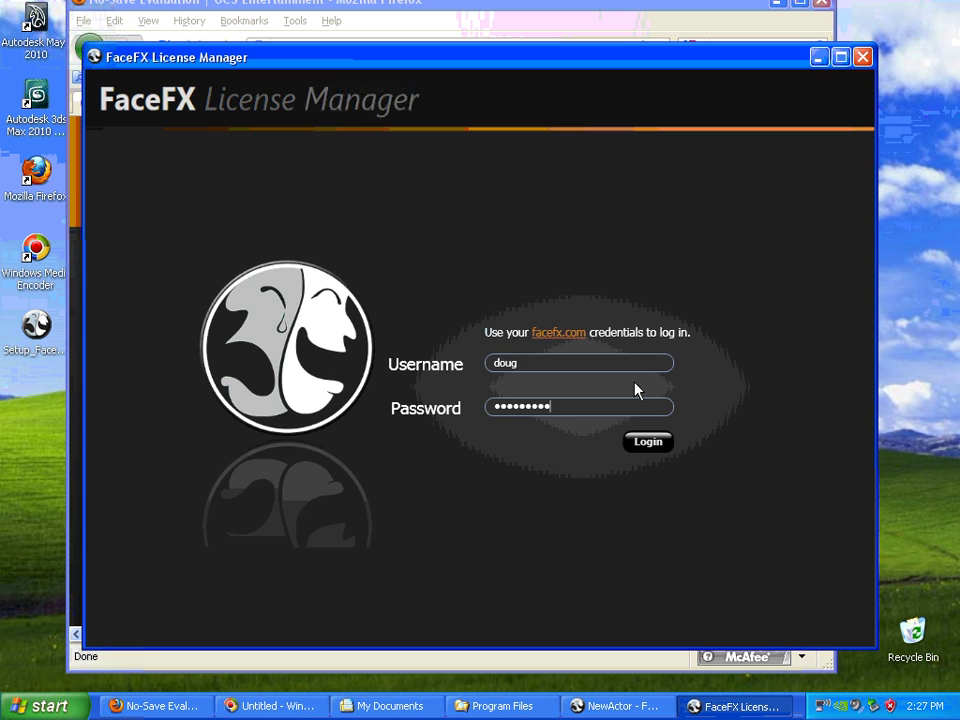
key(Return)
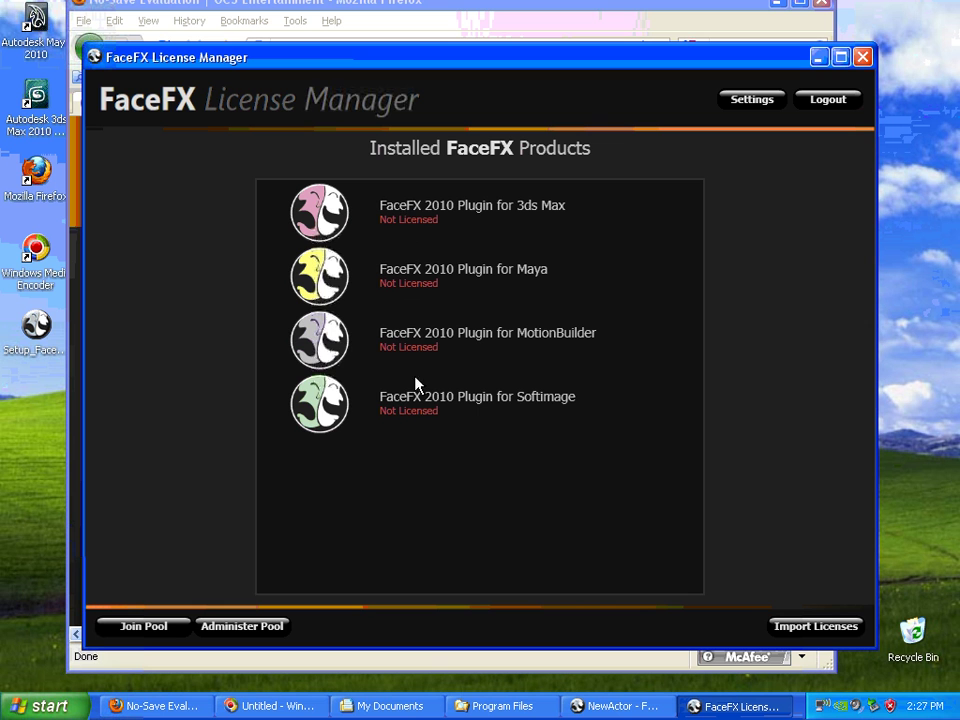
View the Maya and 3ds Max plugin details, cancelling the license import.
click(408, 269)
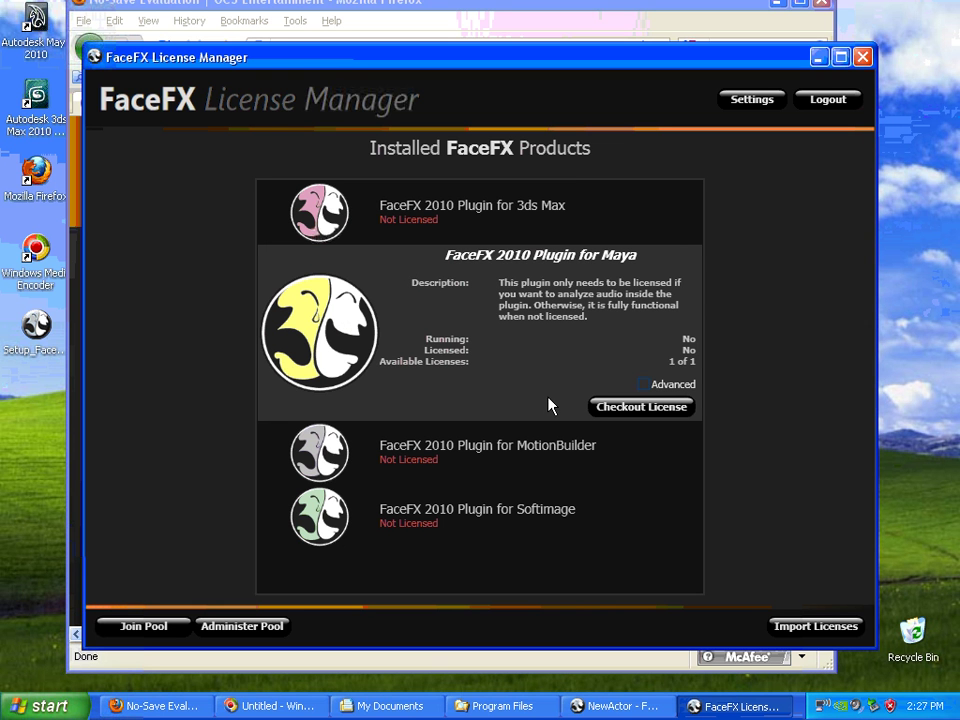
click(826, 628)
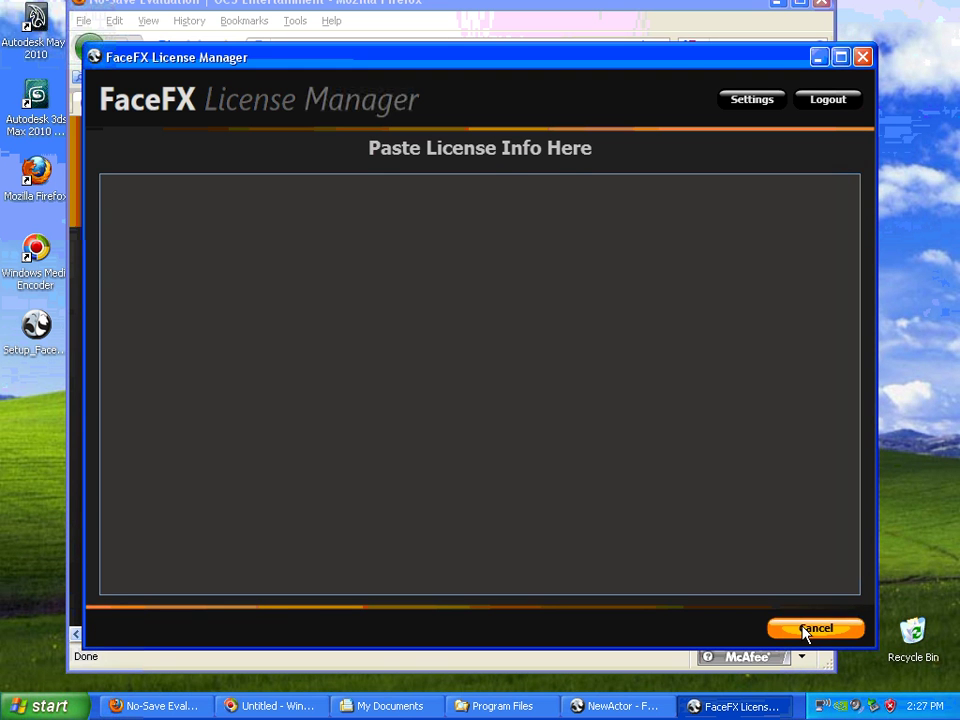
click(806, 630)
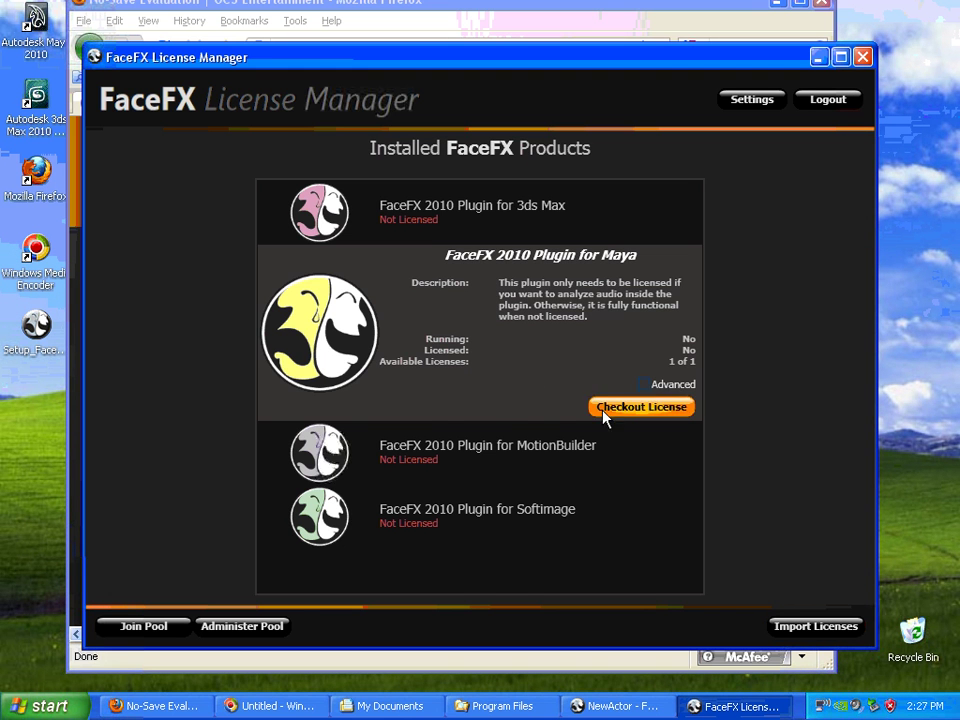
click(478, 205)
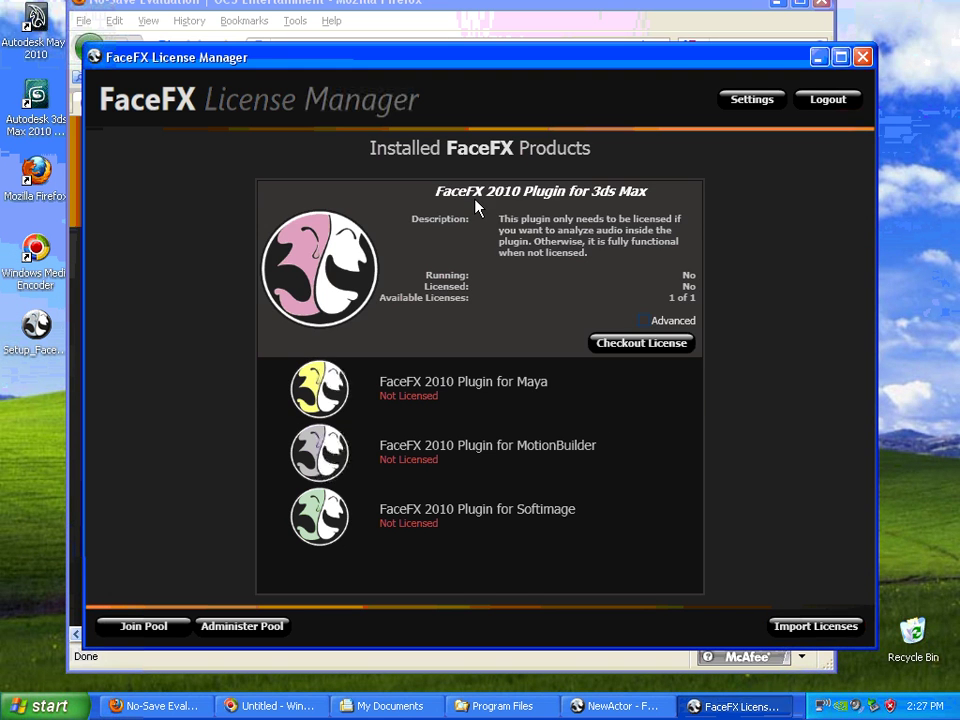
click(478, 389)
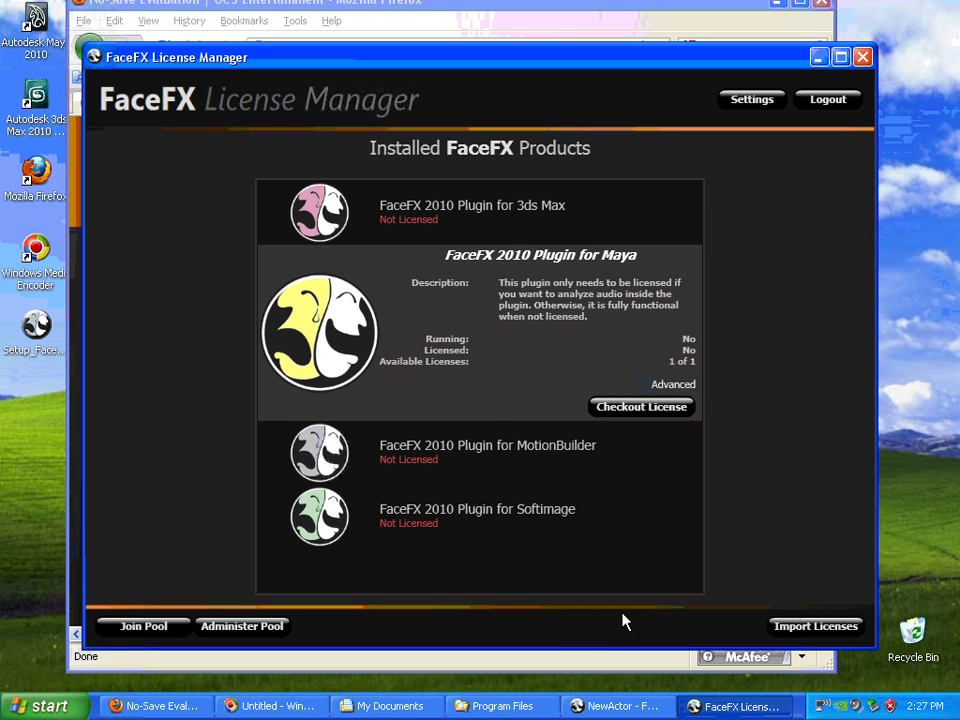